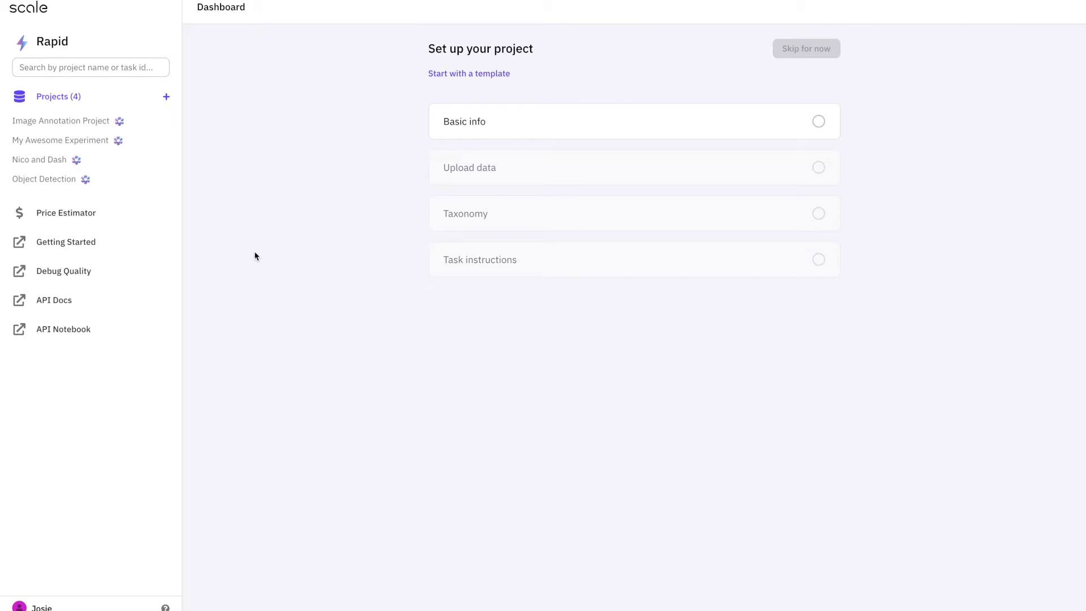
Open the Price Estimator and keep General Image Annotation as the project type
left_click(101, 215)
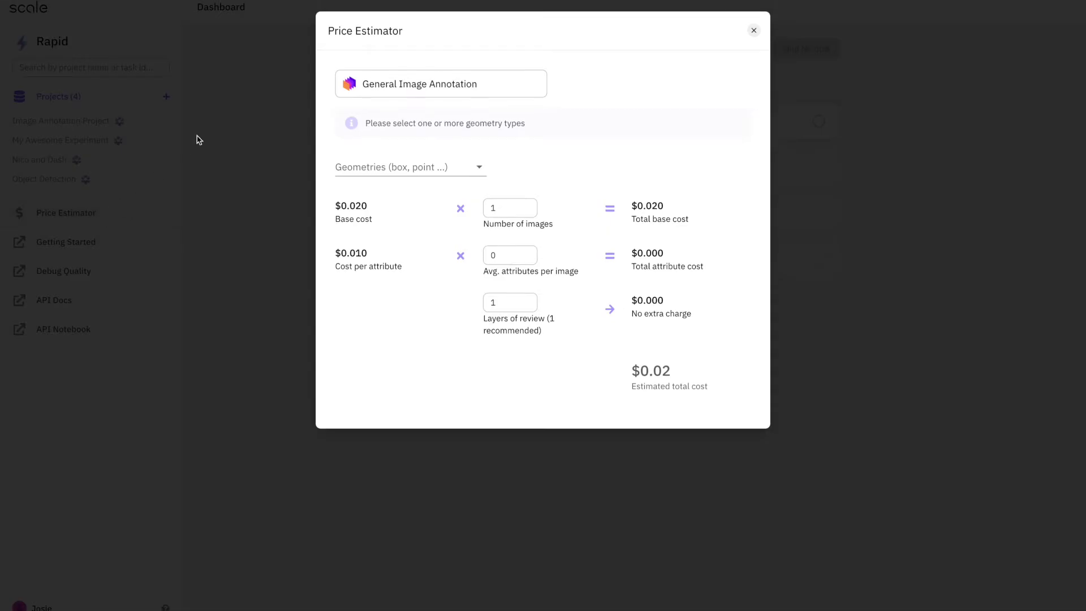
left_click(430, 84)
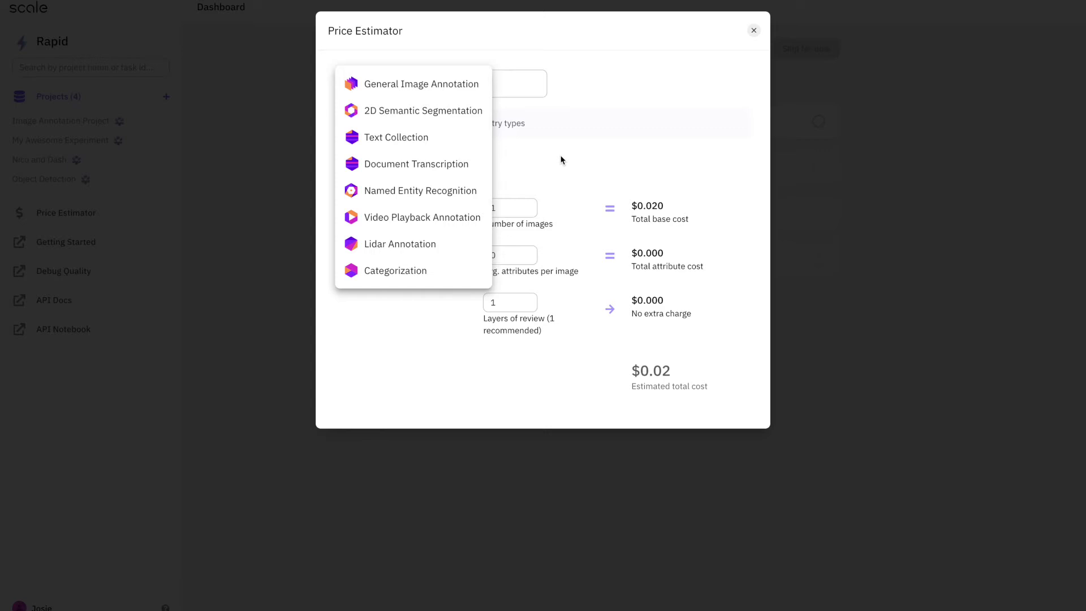
left_click(446, 89)
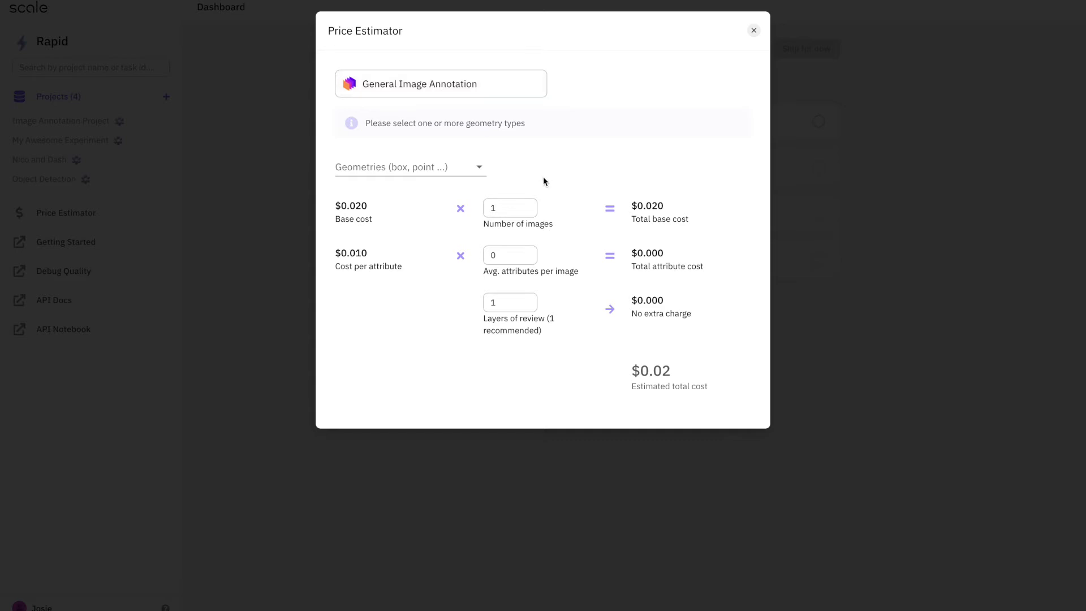
Choose box as the annotation geometry, adding a $0.06 box cost line
left_click(478, 168)
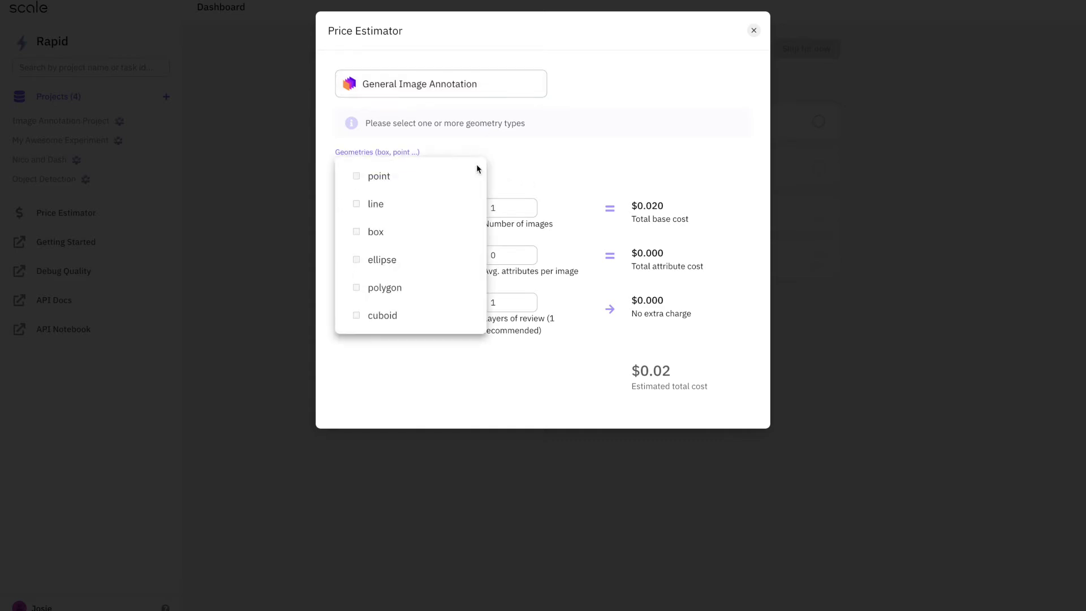
left_click(422, 237)
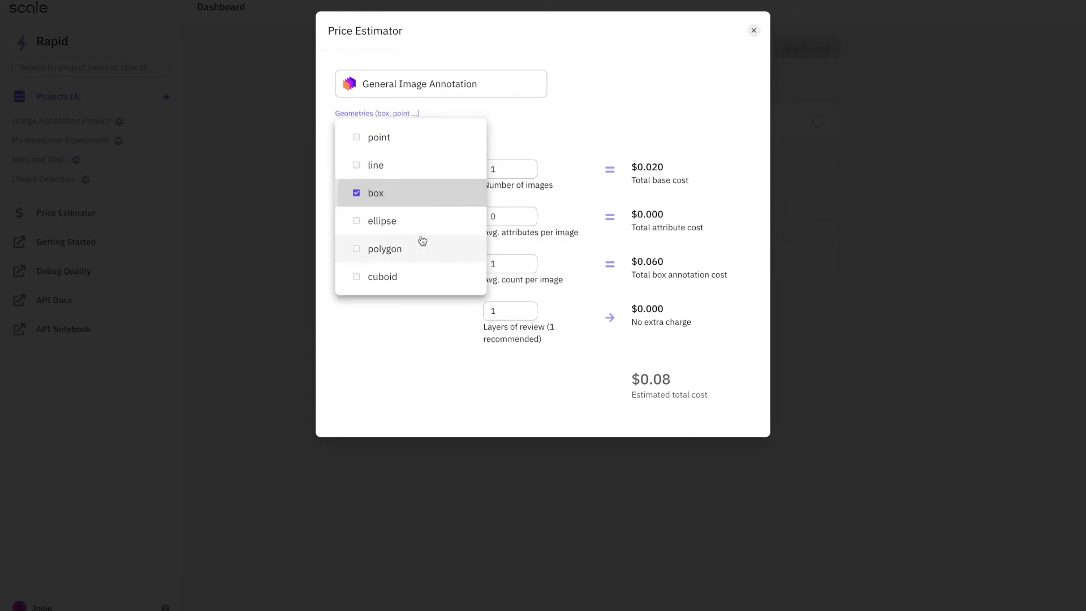
left_click(596, 132)
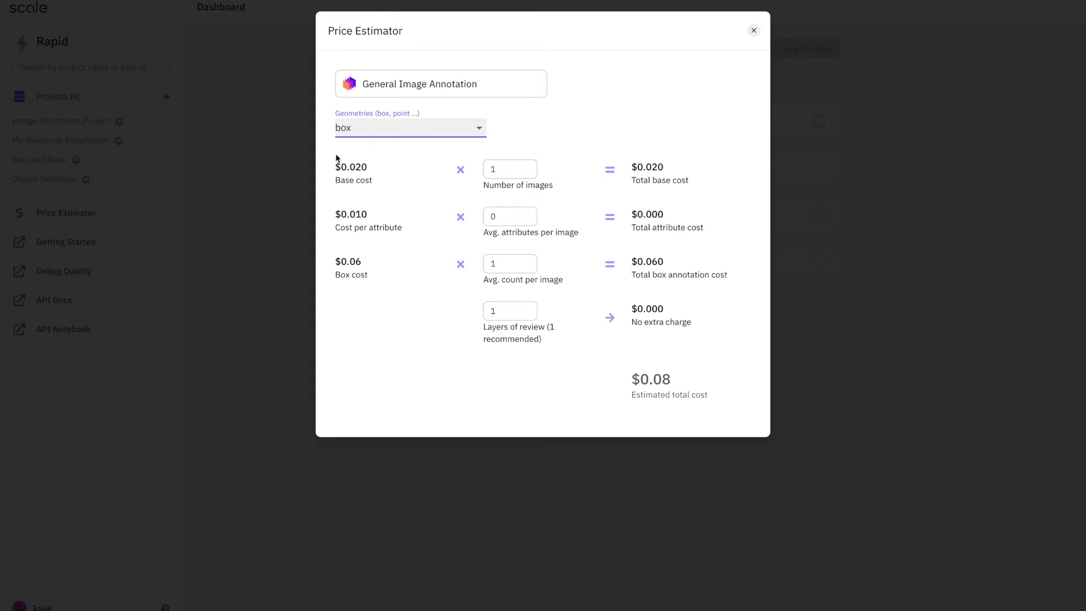
Replace the average box count per image with 54, raising the total to $3.26
left_click(506, 263)
key("BackSpace")
type("54")
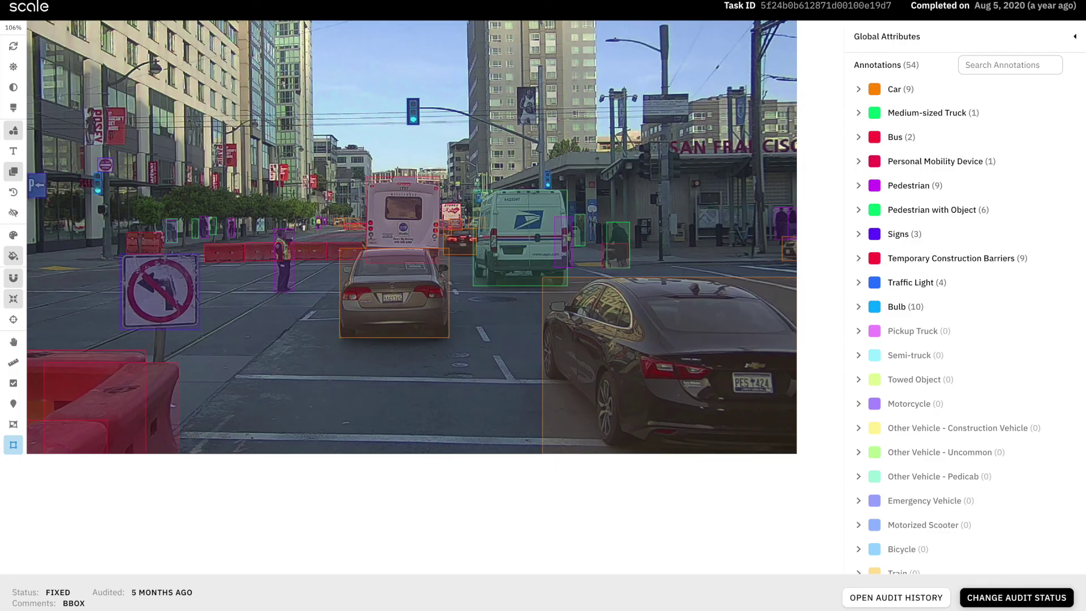
left_click(605, 323)
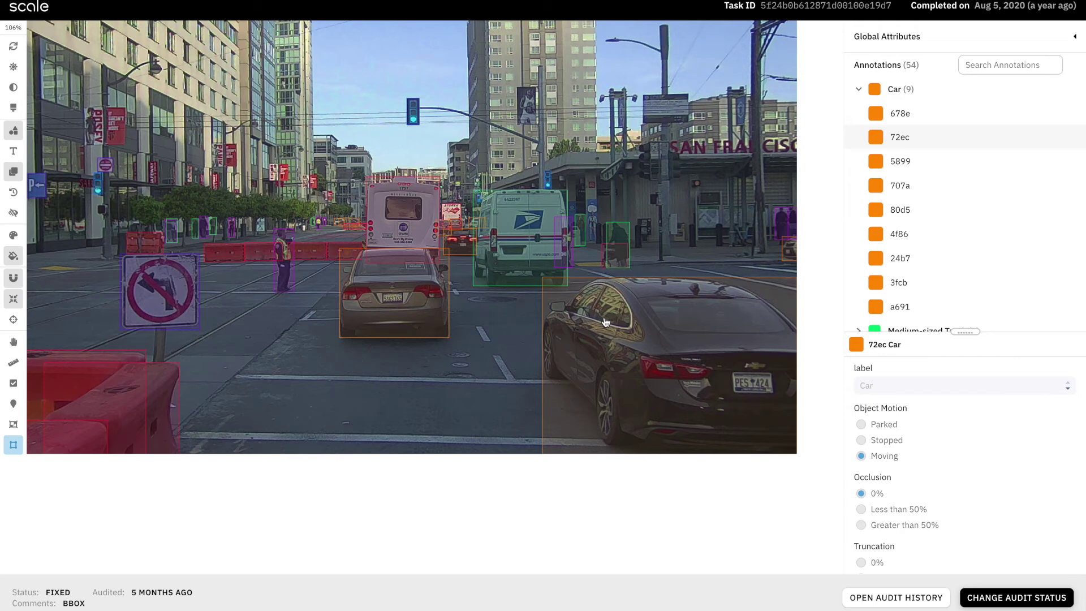
left_click(391, 236)
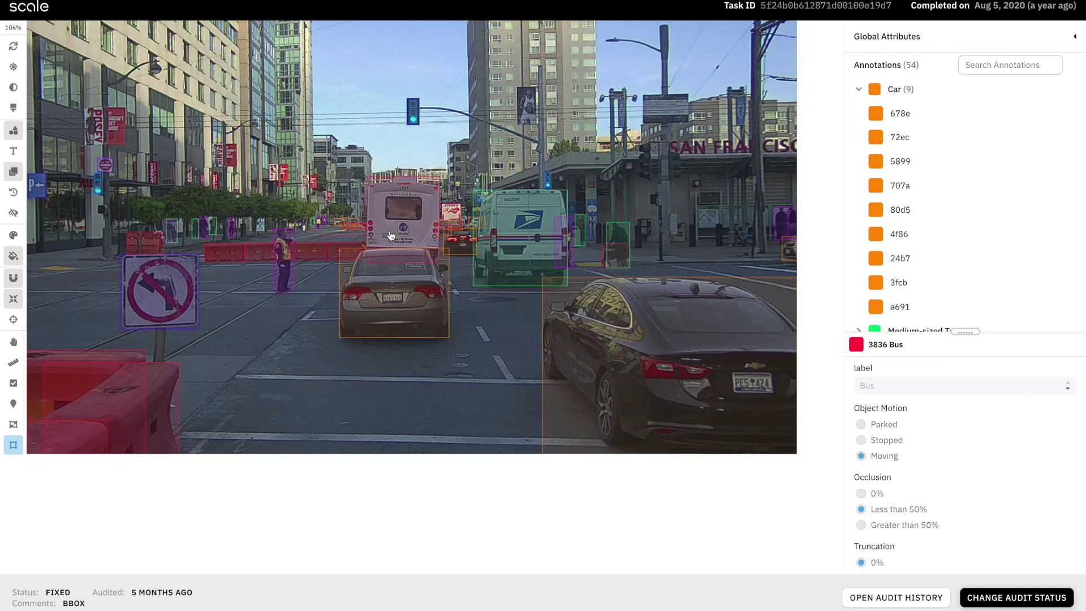
left_click(385, 303)
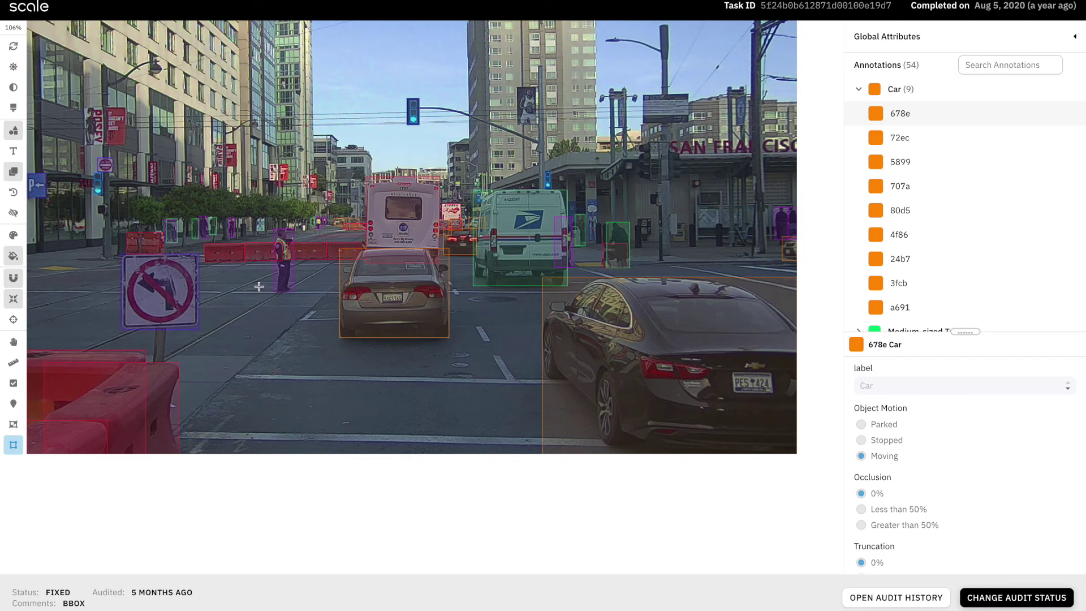
left_click(285, 283)
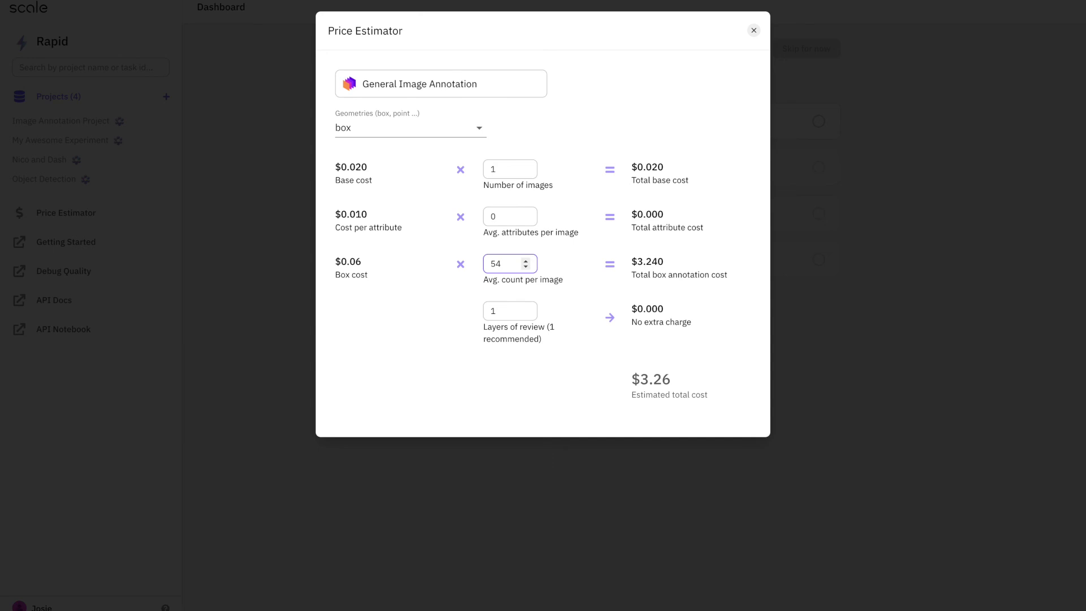
Enter 162 average attributes per image ($4.88), then switch pricing to Named Entity Recognition
left_click(502, 217)
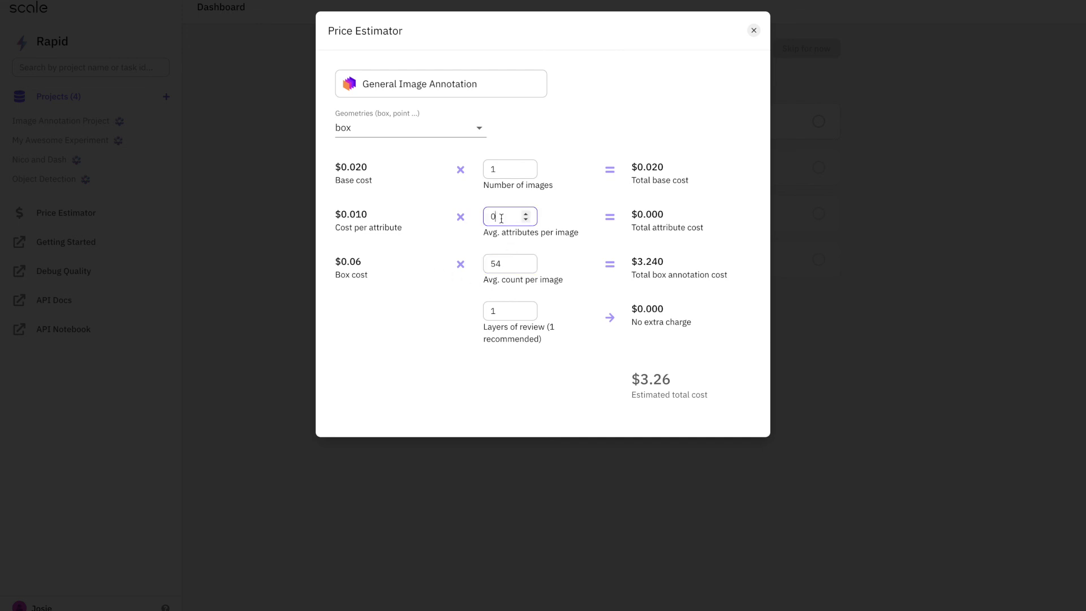
key("BackSpace")
type("162")
left_click(441, 83)
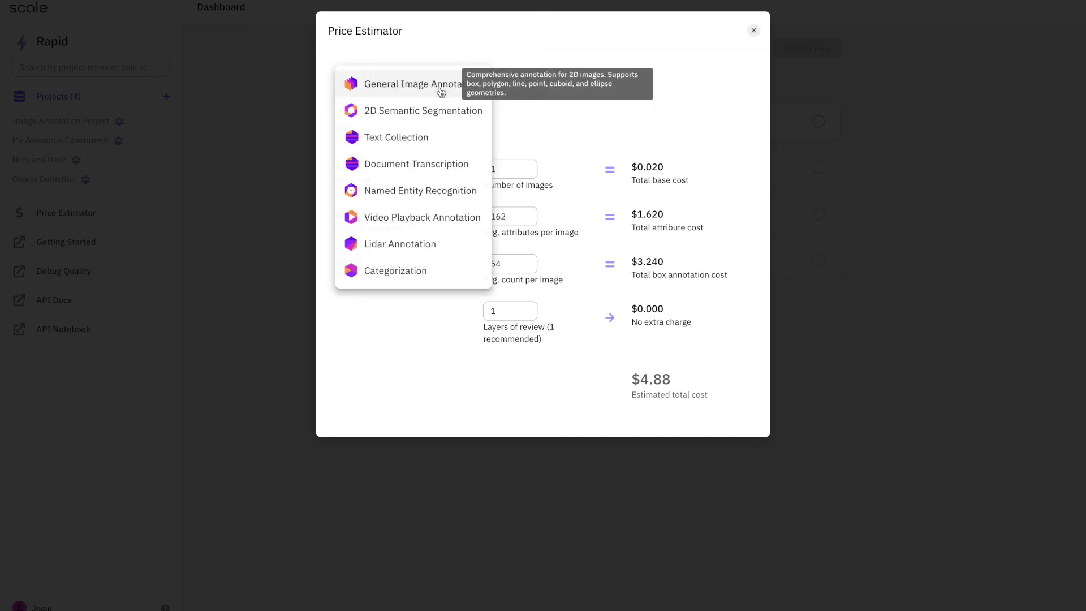
left_click(439, 190)
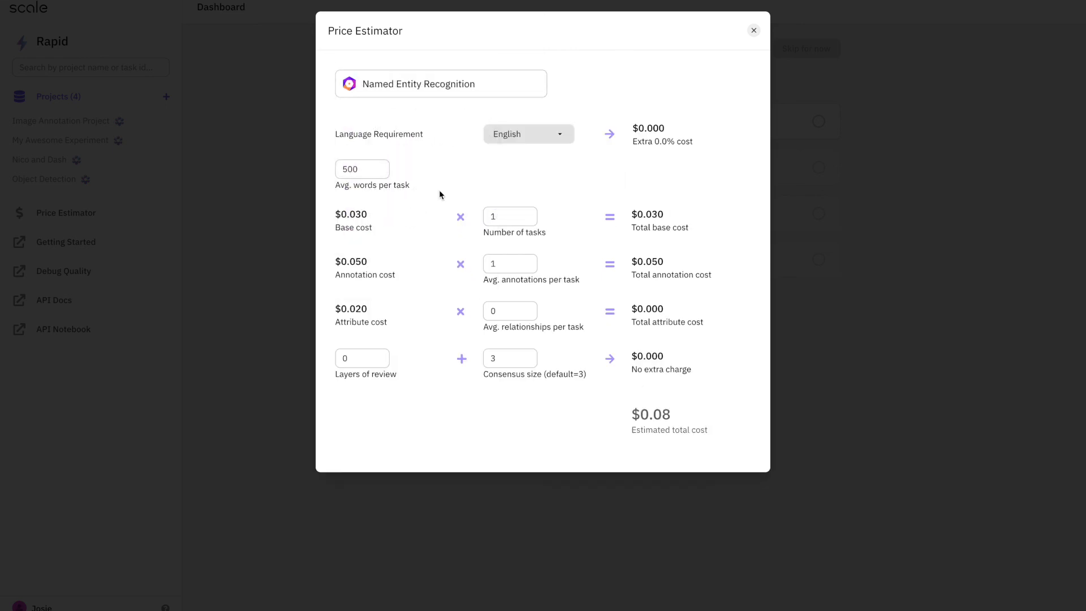